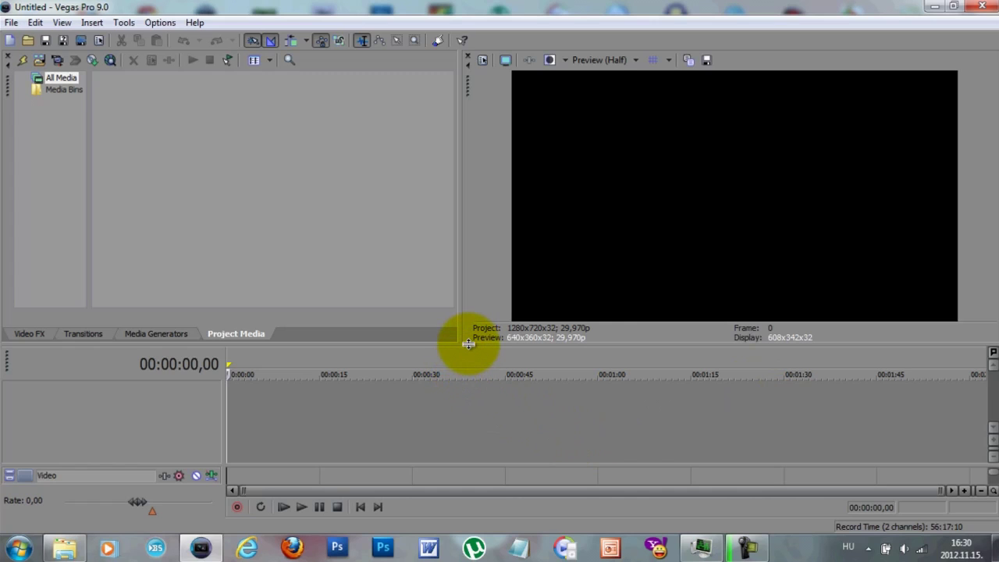
# Enlarge the timeline area, browse the Video FX, Transitions, Media Generators and Project Media panels, then open View.
pyautogui.moveTo(468, 344); pyautogui.dragTo(465, 312)
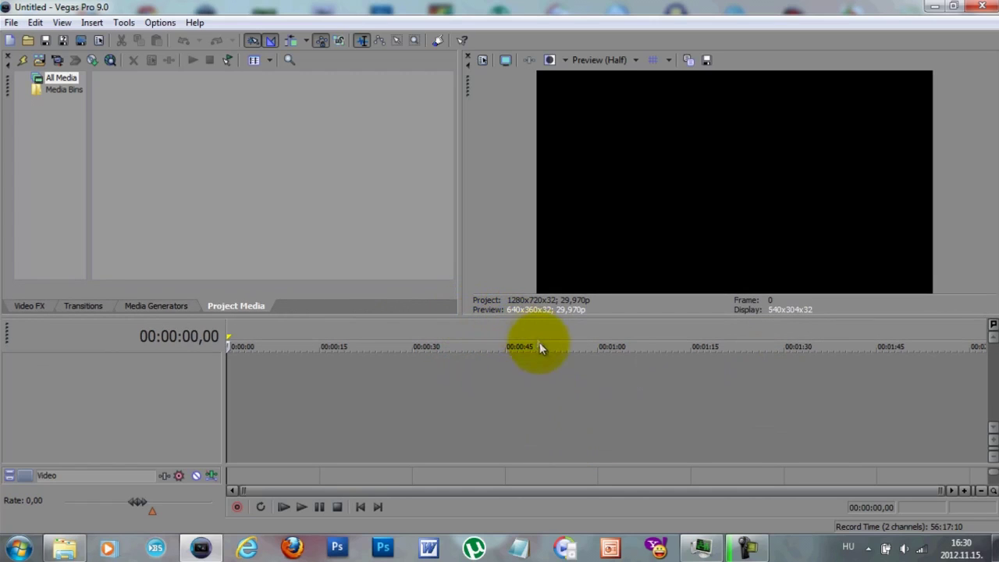
pyautogui.click(25, 306)
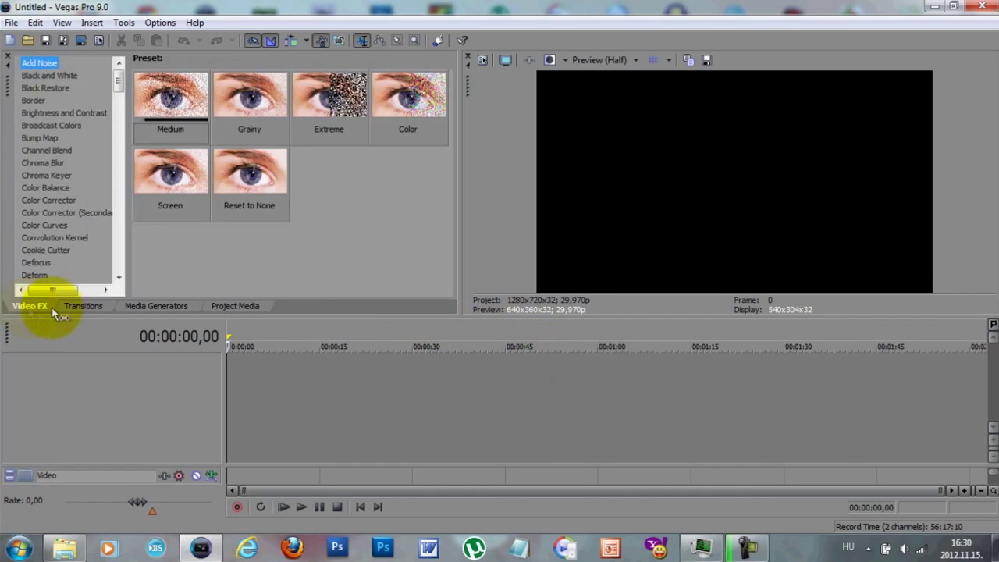
pyautogui.click(80, 306)
pyautogui.click(156, 306)
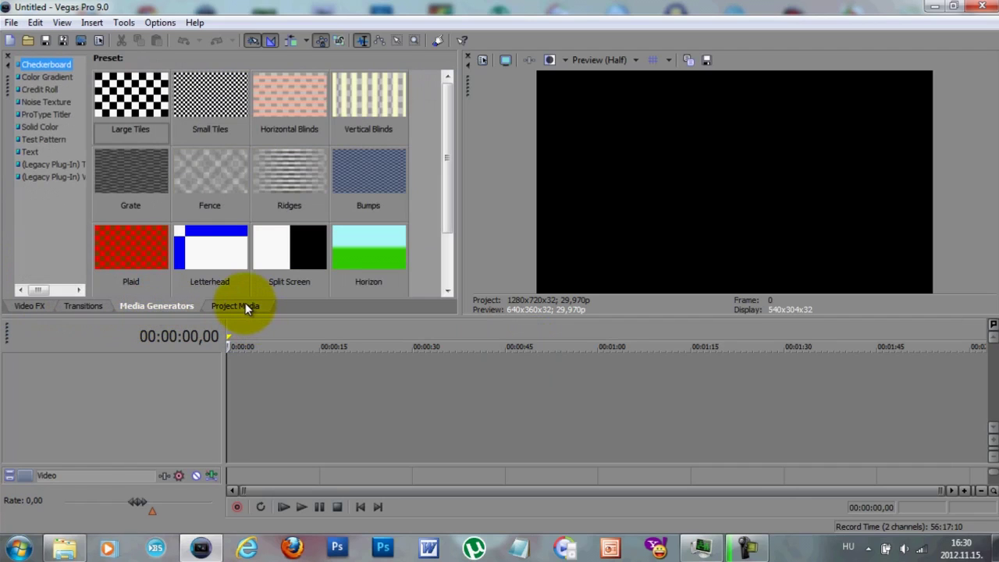
pyautogui.click(244, 304)
pyautogui.click(36, 306)
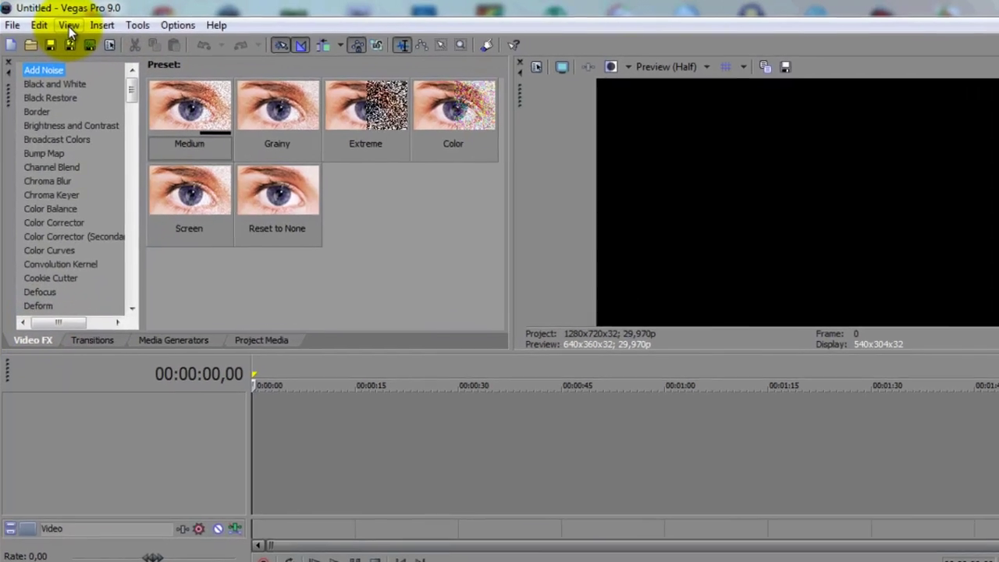
pyautogui.click(69, 26)
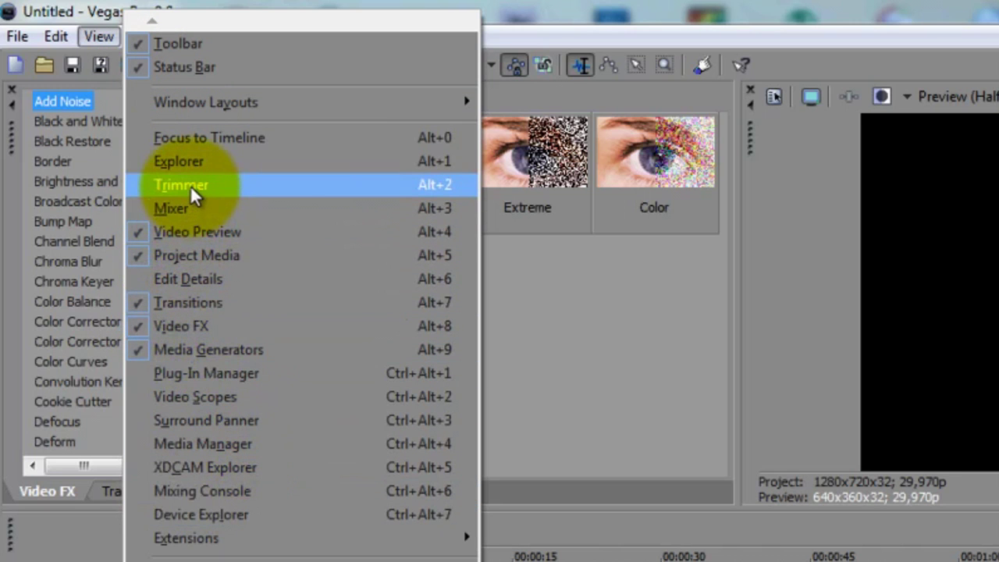
# Show the Trimmer window and dock it in the upper-left panel group.
pyautogui.click(189, 187)
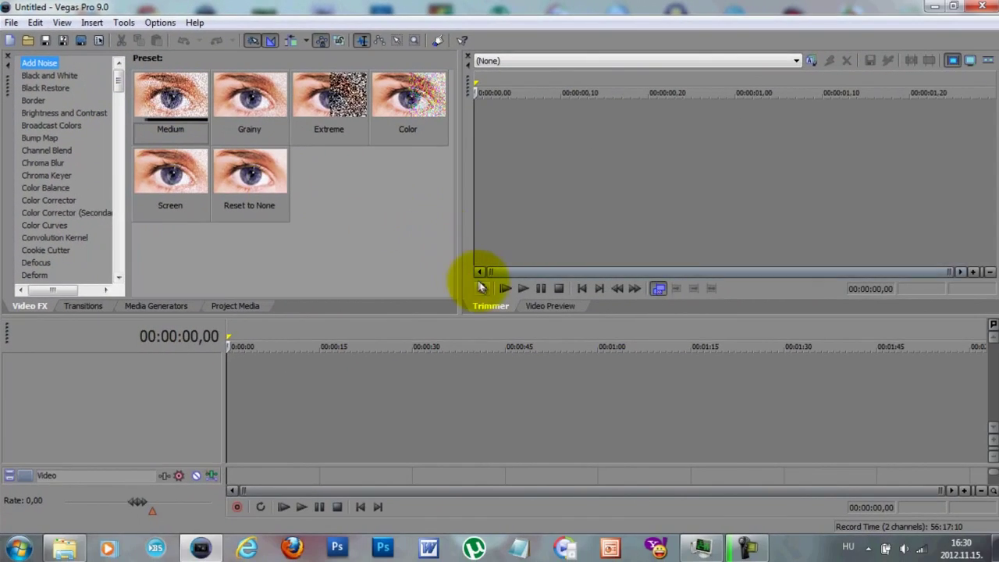
pyautogui.click(556, 305)
pyautogui.click(484, 306)
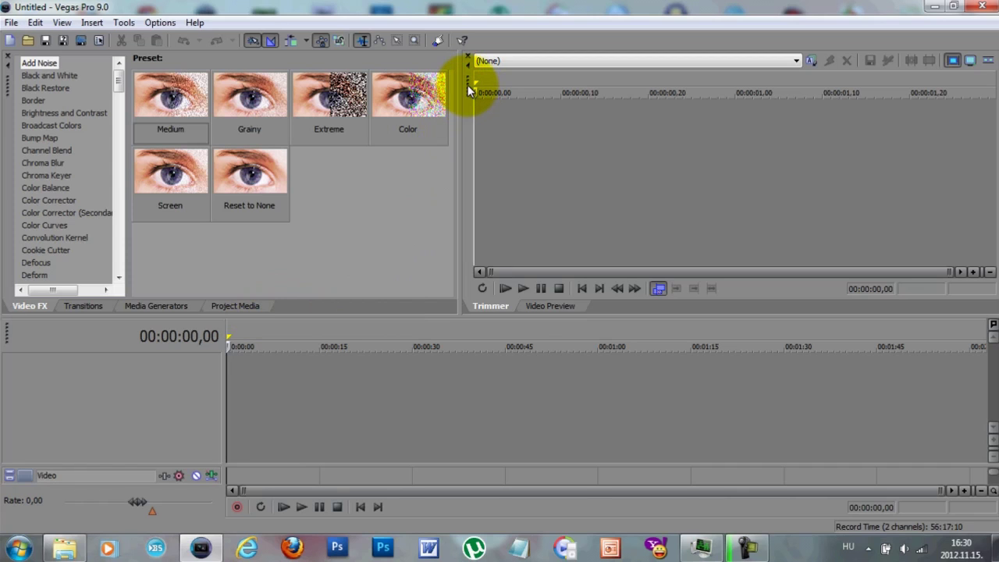
pyautogui.moveTo(467, 86); pyautogui.dragTo(37, 109)
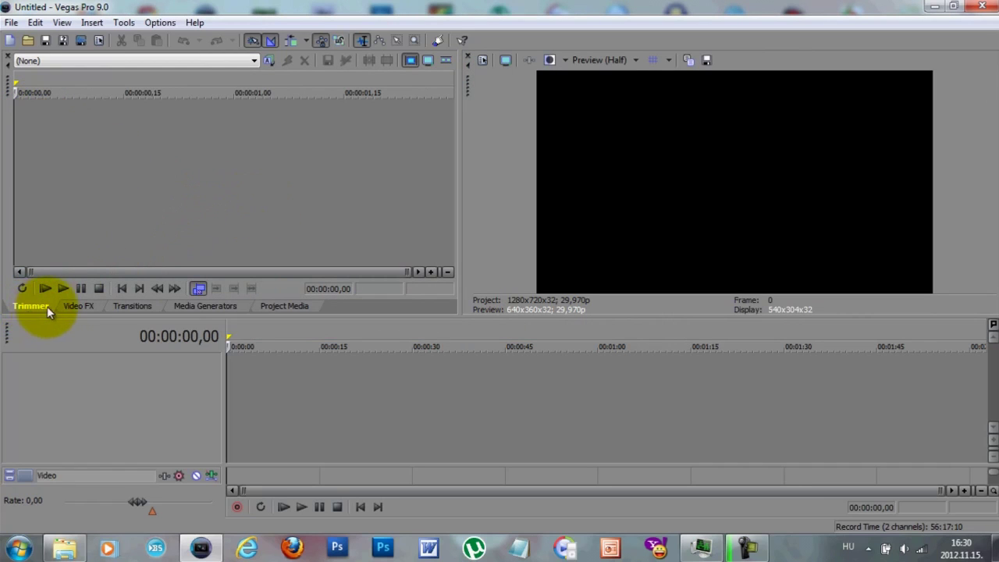
# Move the Trimmer tab to last place, after Project Media.
pyautogui.click(74, 306)
pyautogui.click(129, 306)
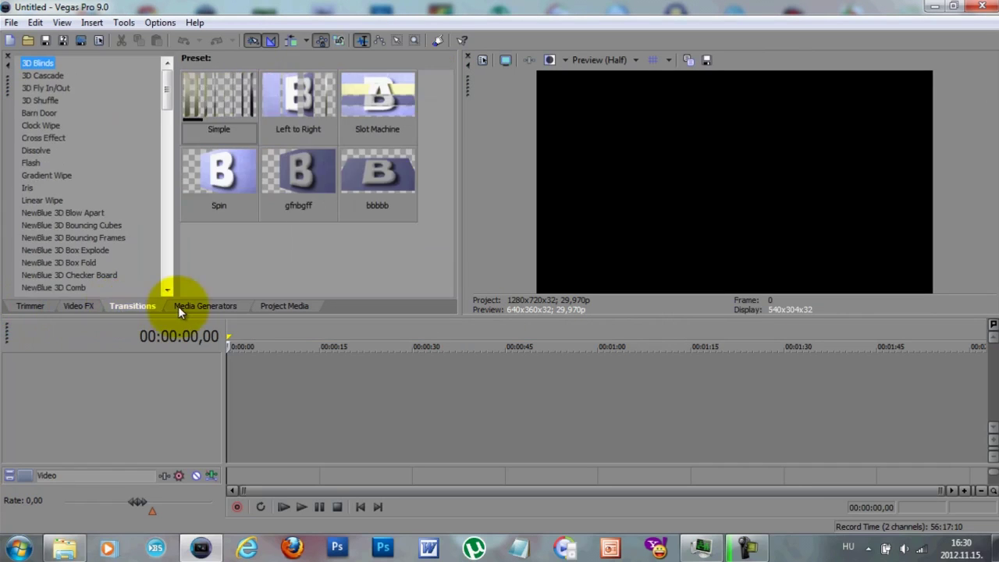
pyautogui.click(187, 306)
pyautogui.click(267, 306)
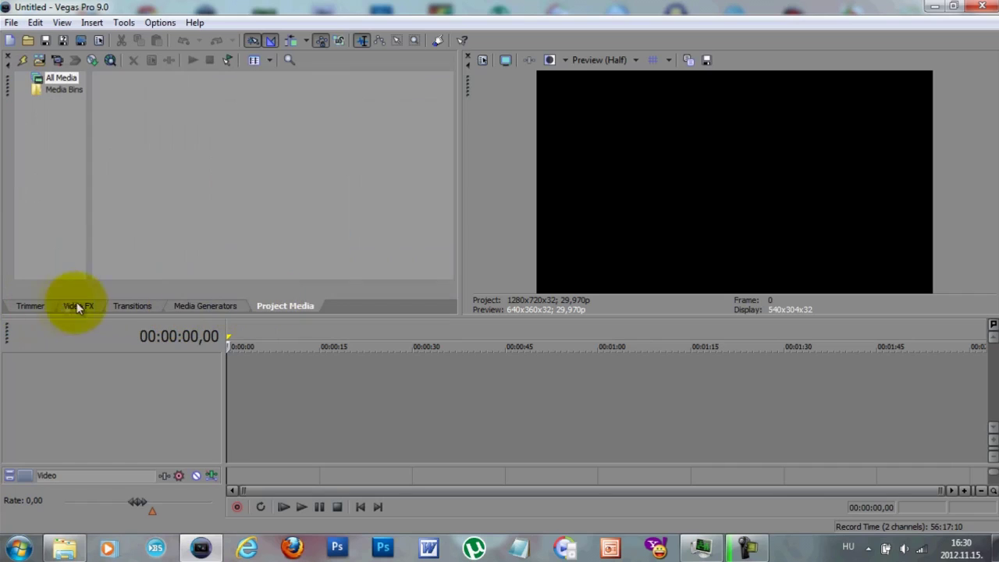
pyautogui.click(28, 307)
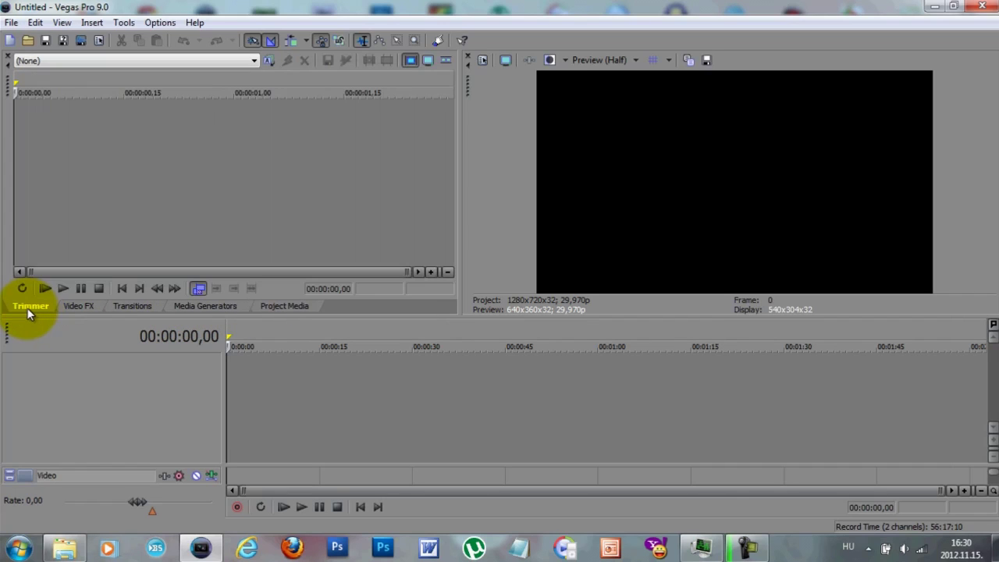
pyautogui.moveTo(28, 310); pyautogui.dragTo(301, 315)
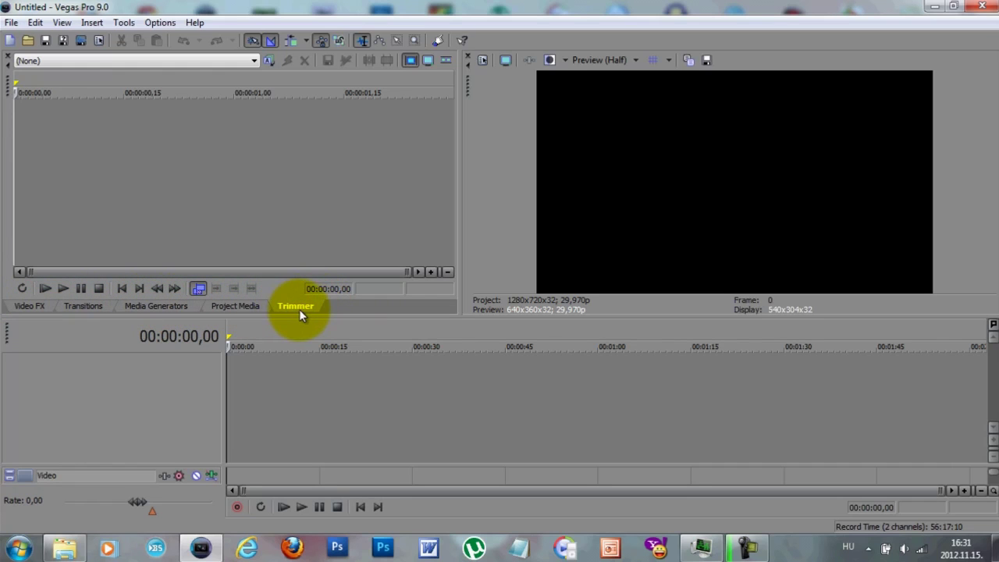
# Uncheck Trimmer in the View menu so the Trimmer window closes.
pyautogui.click(62, 22)
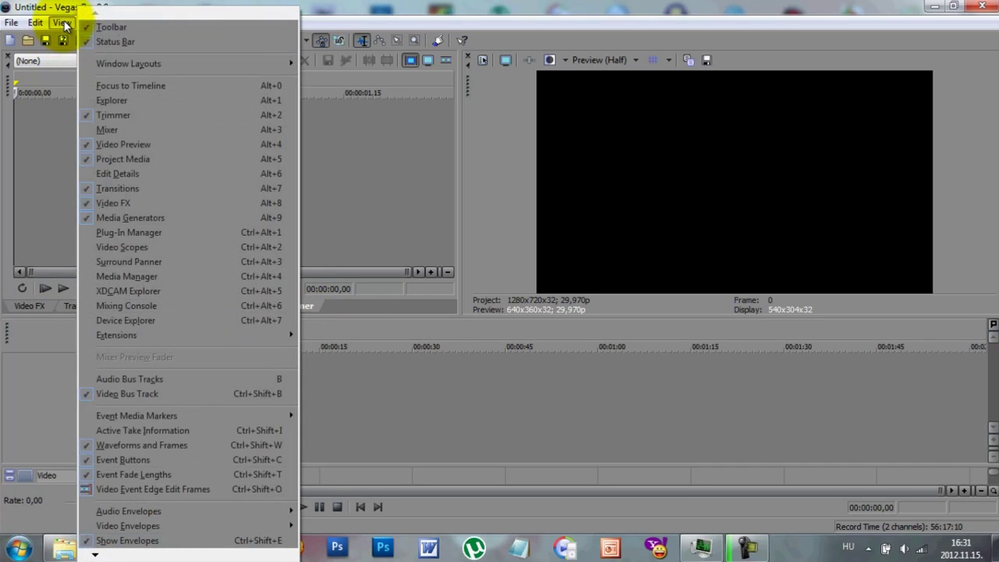
pyautogui.click(121, 115)
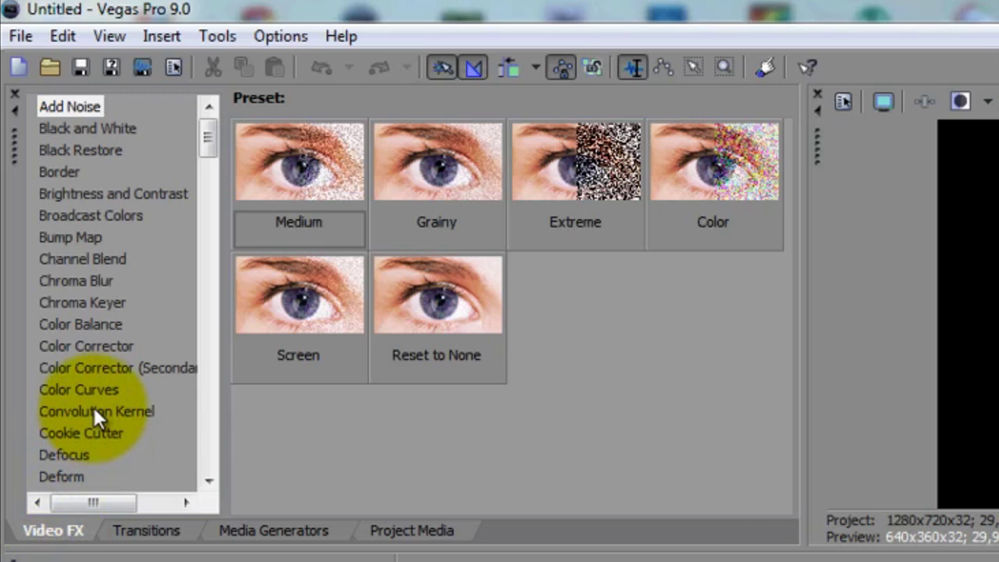
# Preview Transitions and the Solid Color and Color Gradient generators, then return to Project Media.
pyautogui.click(154, 528)
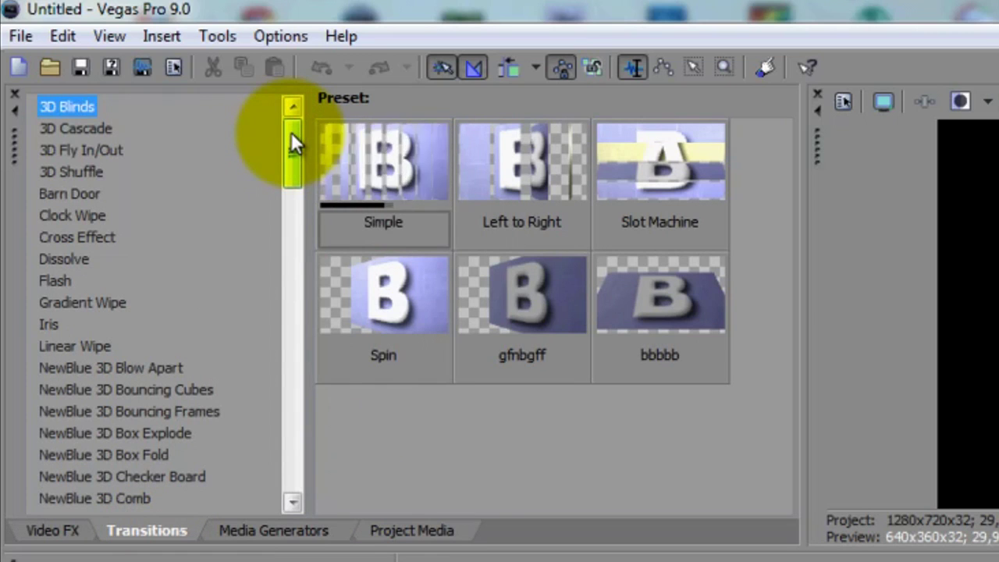
pyautogui.click(255, 531)
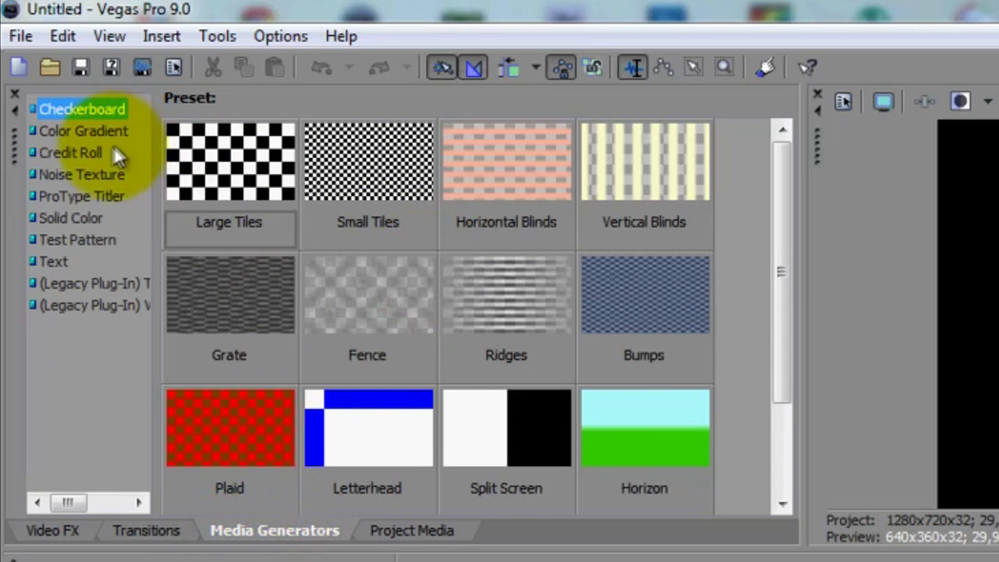
pyautogui.click(64, 218)
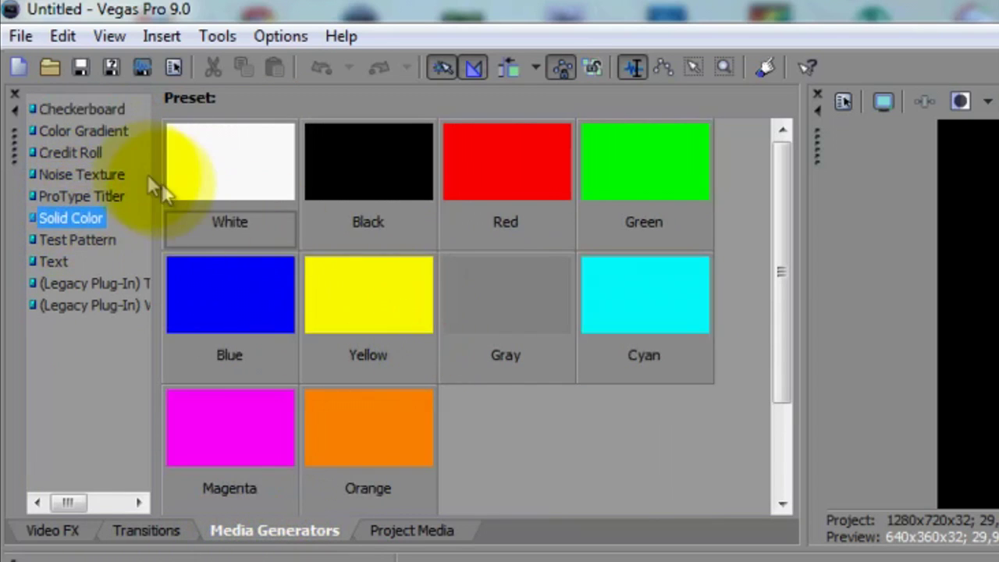
pyautogui.click(107, 134)
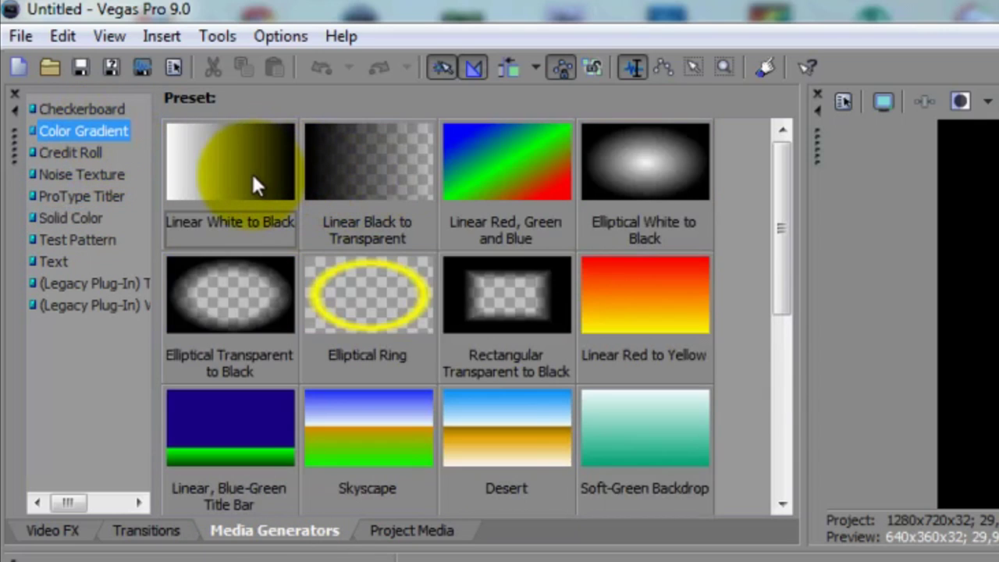
pyautogui.click(414, 531)
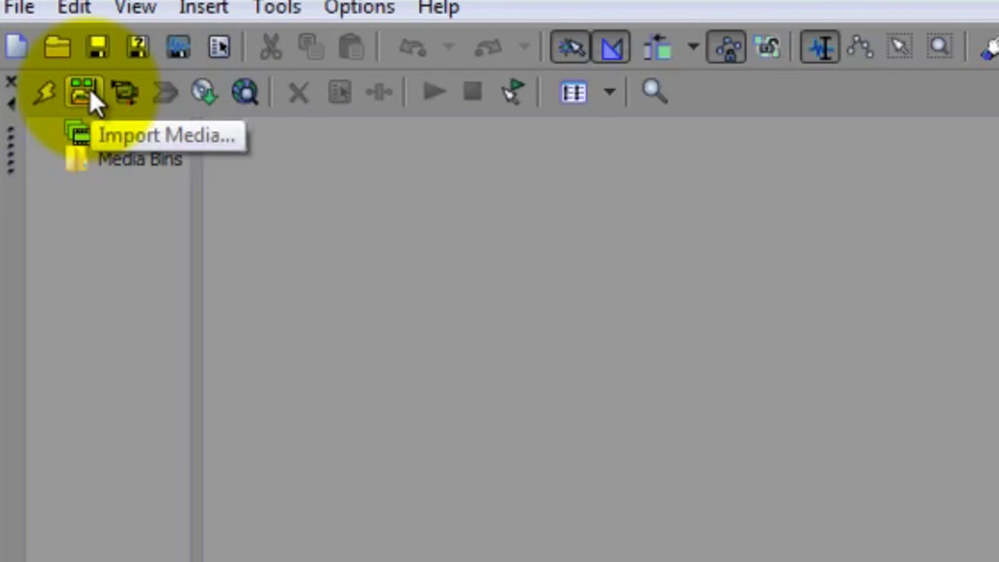
# Import 000670e5-628.jpg and drop it onto the timeline as a new video track.
pyautogui.click(90, 89)
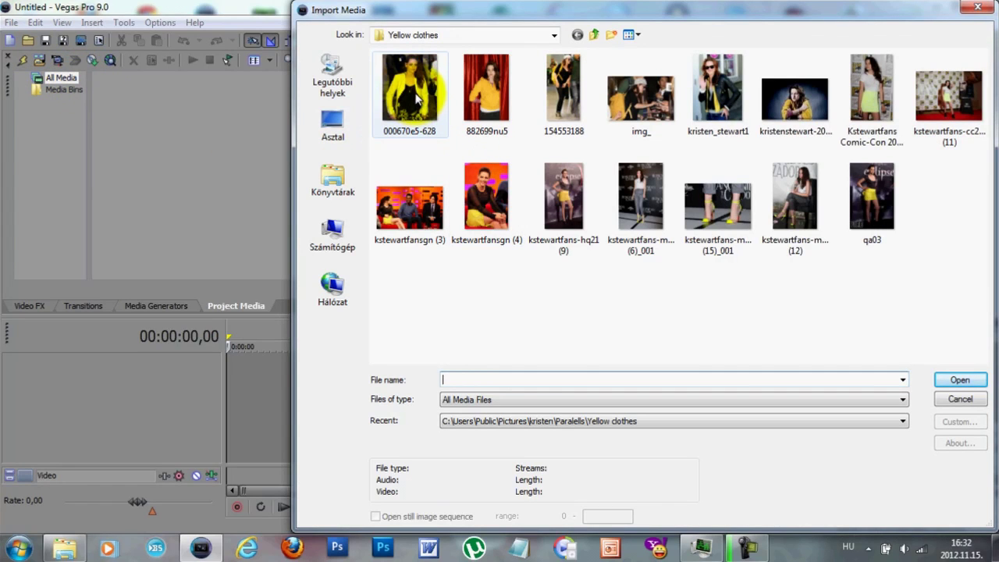
pyautogui.doubleClick(418, 97)
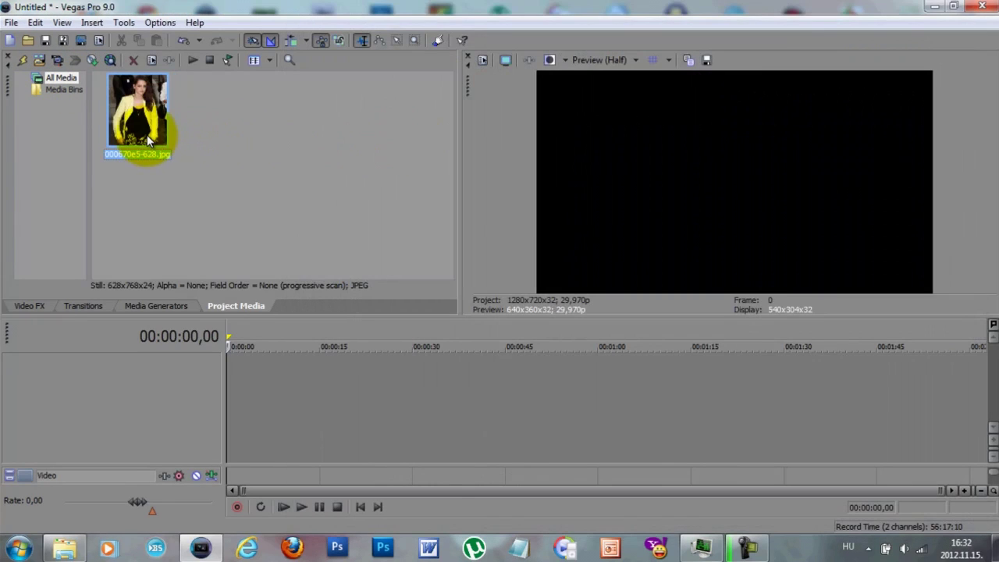
pyautogui.click(238, 218)
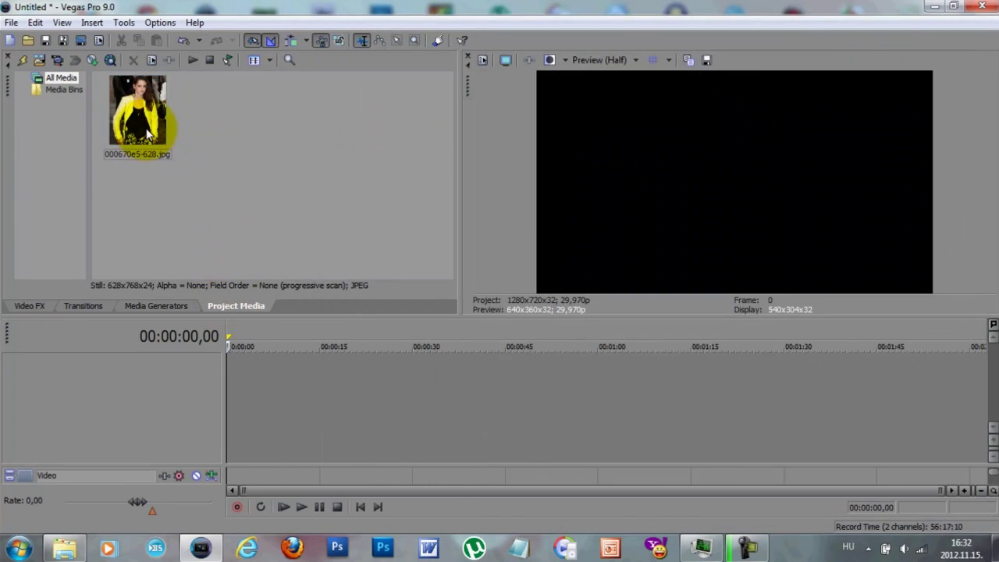
pyautogui.moveTo(147, 134); pyautogui.dragTo(230, 398)
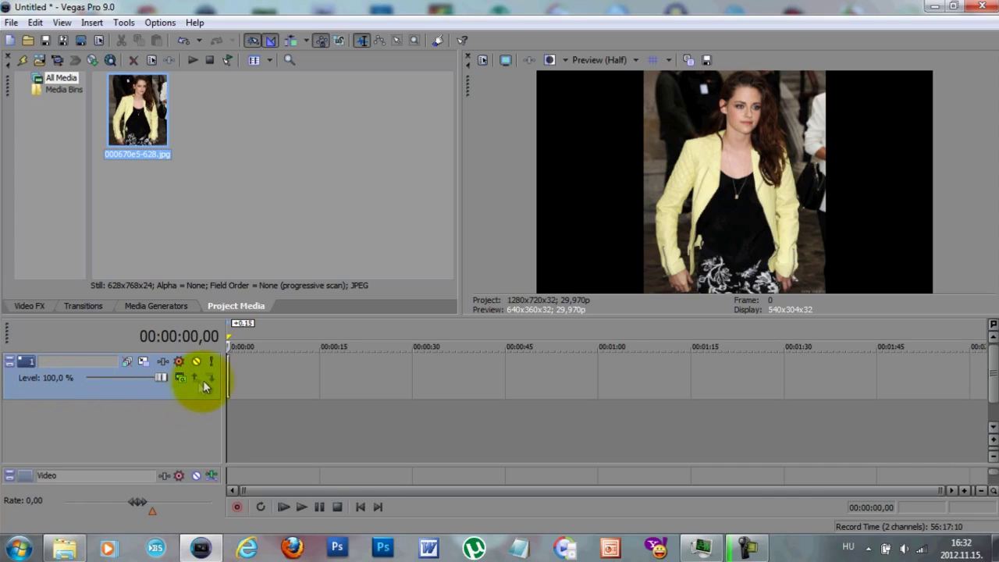
pyautogui.click(160, 420)
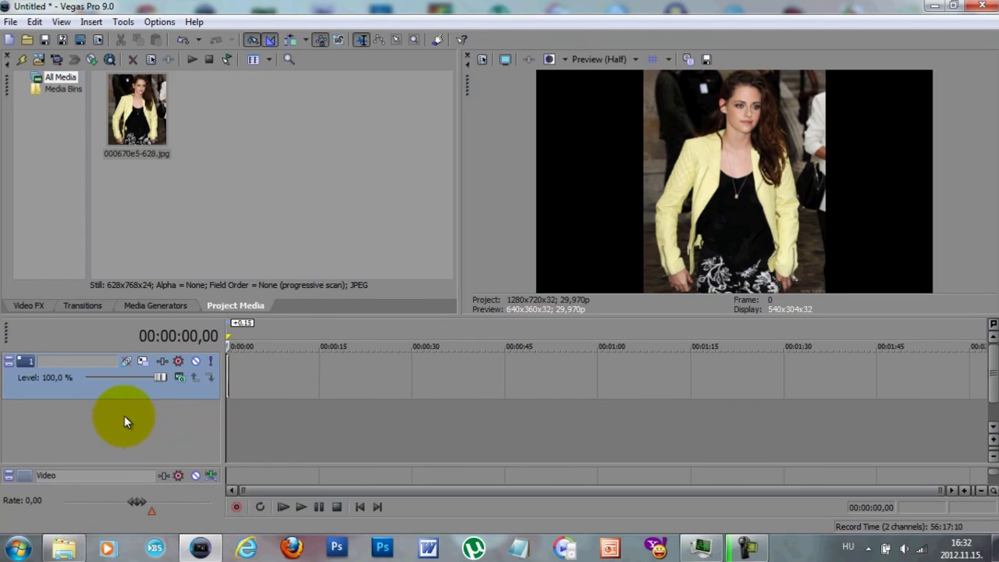
# Insert a new audio track and stretch the photo clip to about 15 seconds.
pyautogui.rightClick(122, 414)
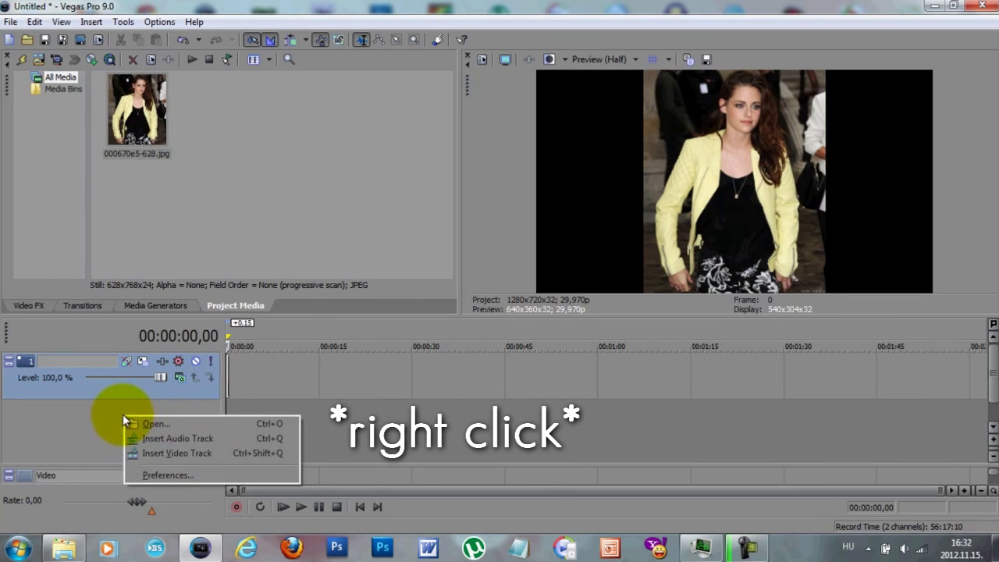
pyautogui.click(275, 438)
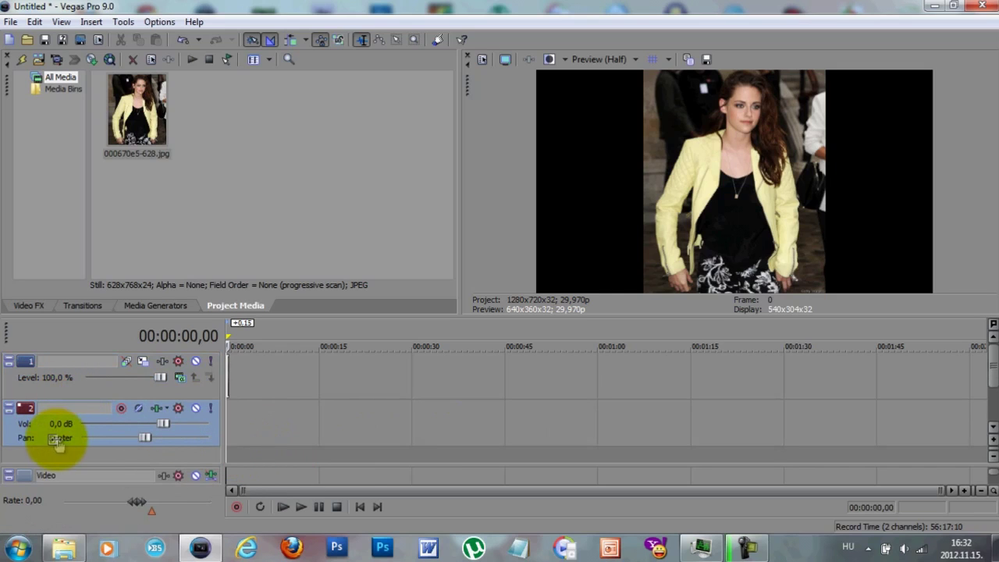
pyautogui.moveTo(231, 376); pyautogui.dragTo(316, 371)
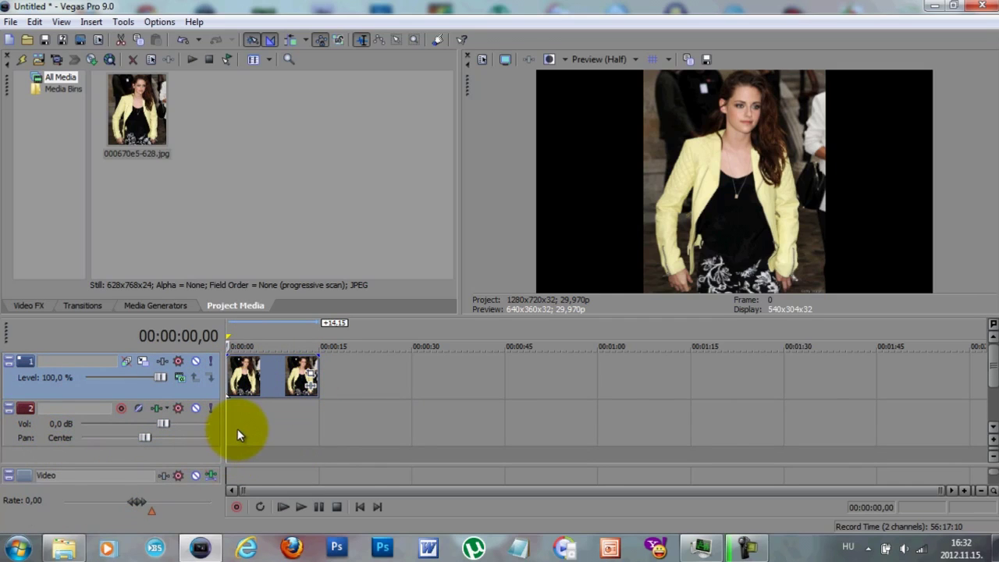
pyautogui.click(64, 548)
# Drag the MP3 song from the vidding tutorial folder onto Vegas audio track 2.
pyautogui.click(205, 373)
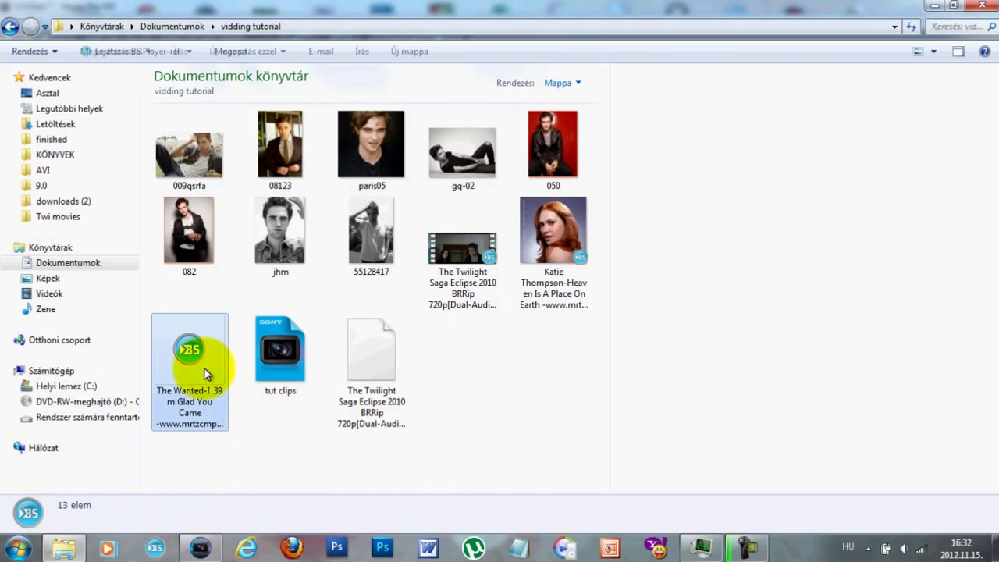
pyautogui.moveTo(196, 367); pyautogui.dragTo(242, 423)
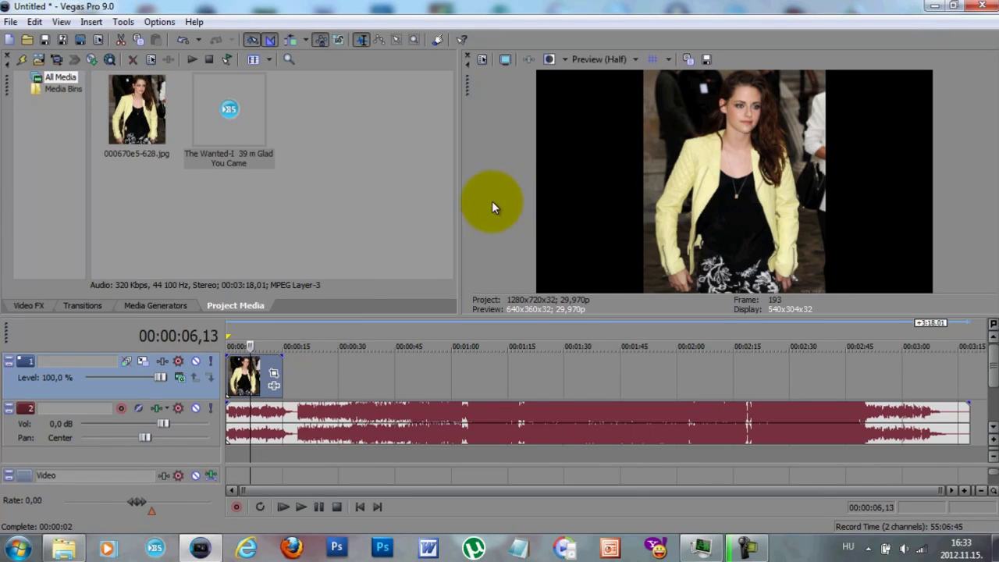
pyautogui.click(482, 60)
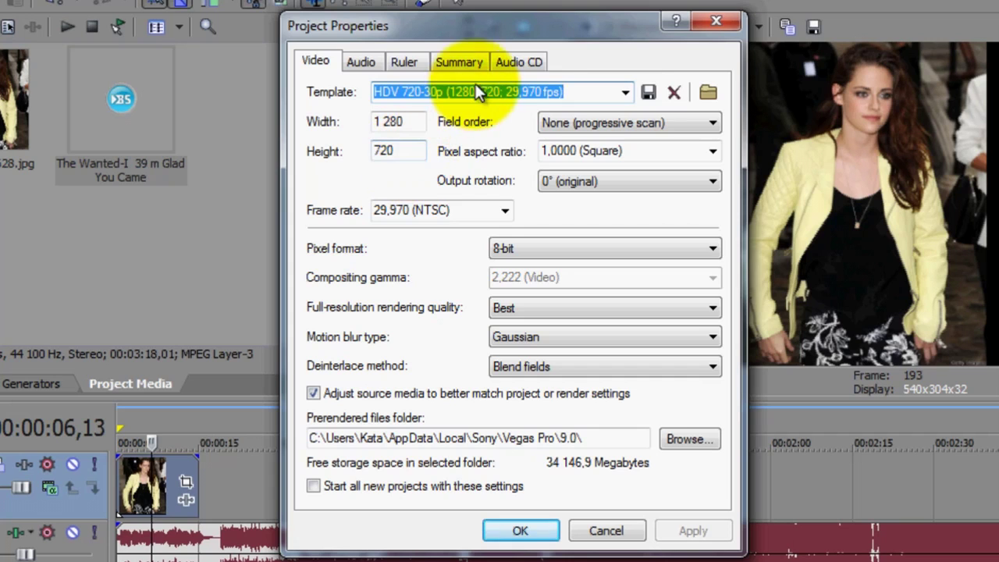
# Try the HD 1080-60i template, revert to HDV 720-30p, and view the Audio settings.
pyautogui.click(627, 92)
pyautogui.click(627, 93)
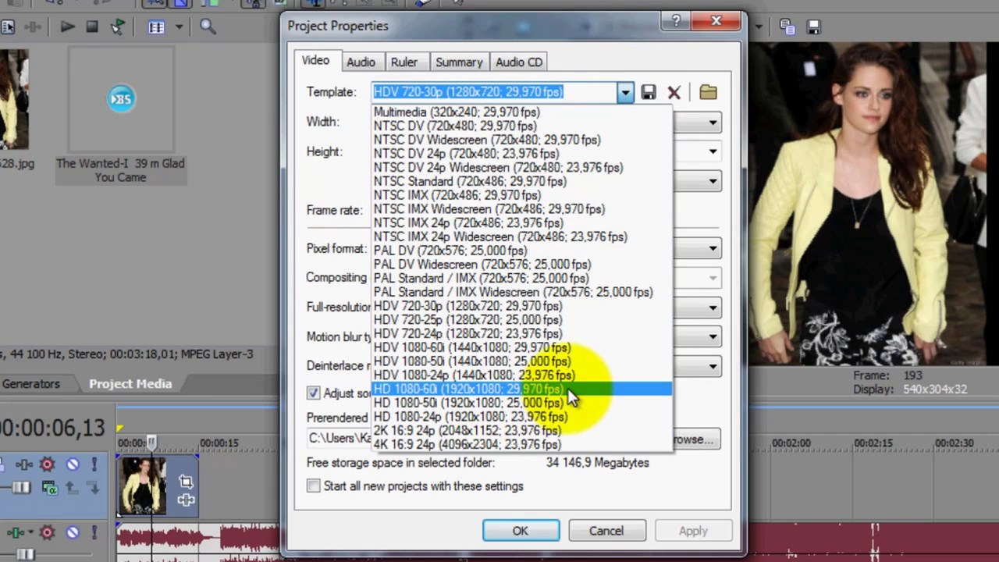
pyautogui.click(568, 387)
pyautogui.click(627, 92)
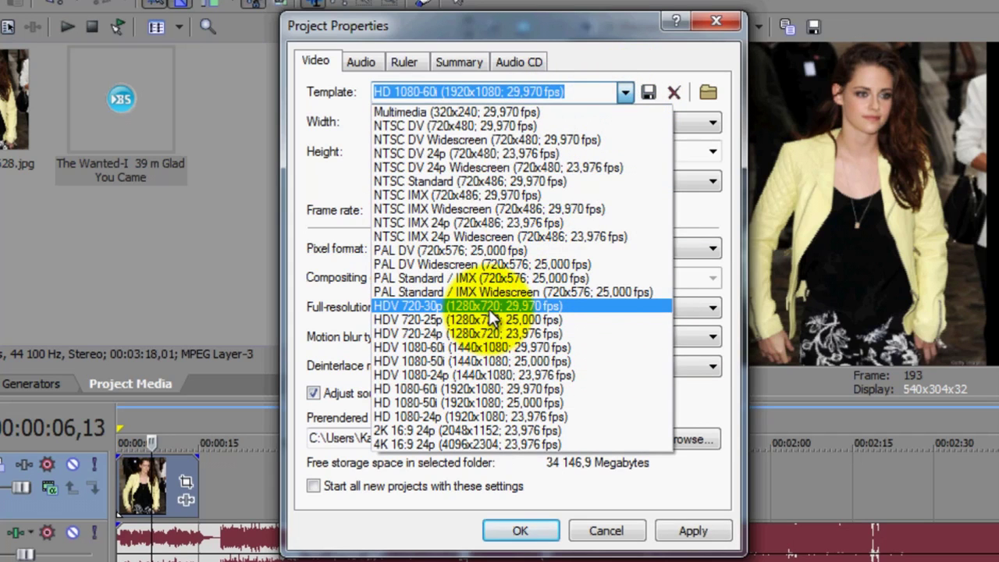
pyautogui.click(489, 309)
pyautogui.click(358, 62)
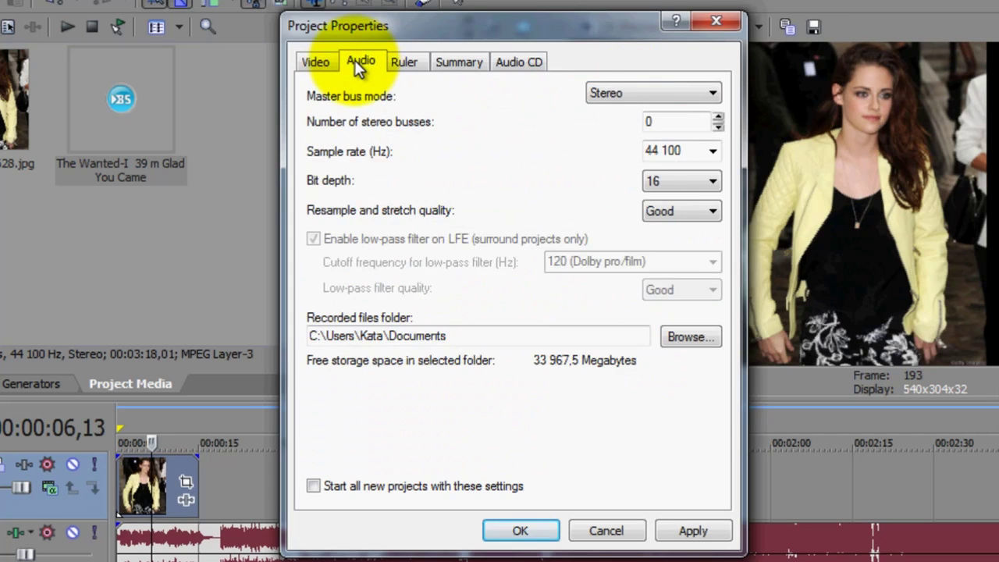
# Set project audio resample quality to Best and bit depth to 24.
pyautogui.click(680, 220)
pyautogui.click(660, 259)
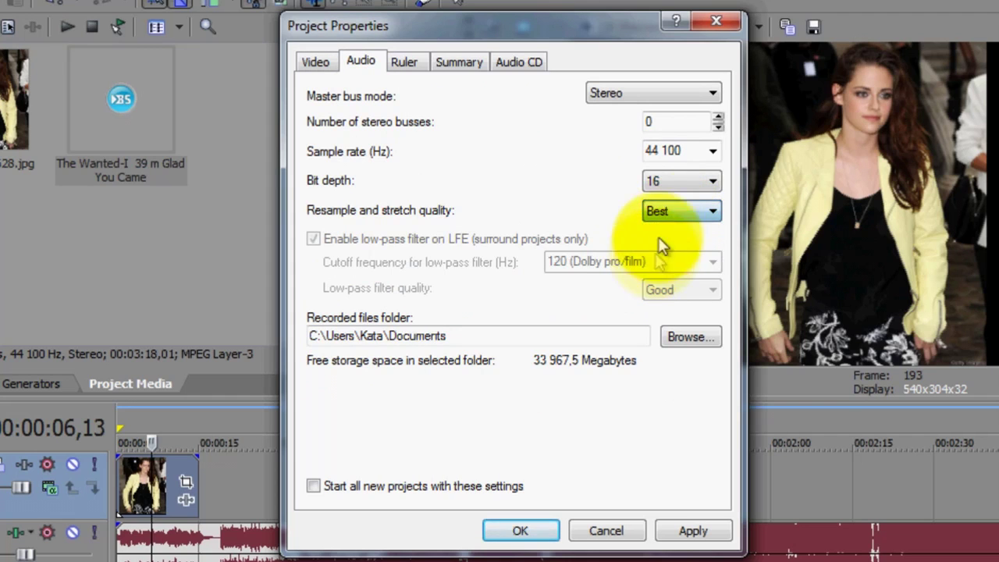
pyautogui.click(671, 182)
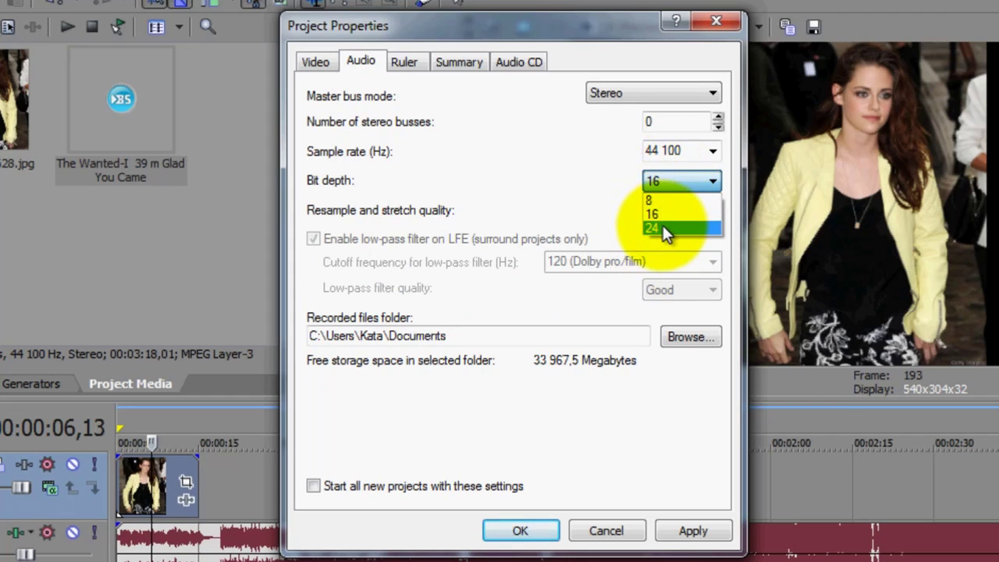
pyautogui.click(662, 227)
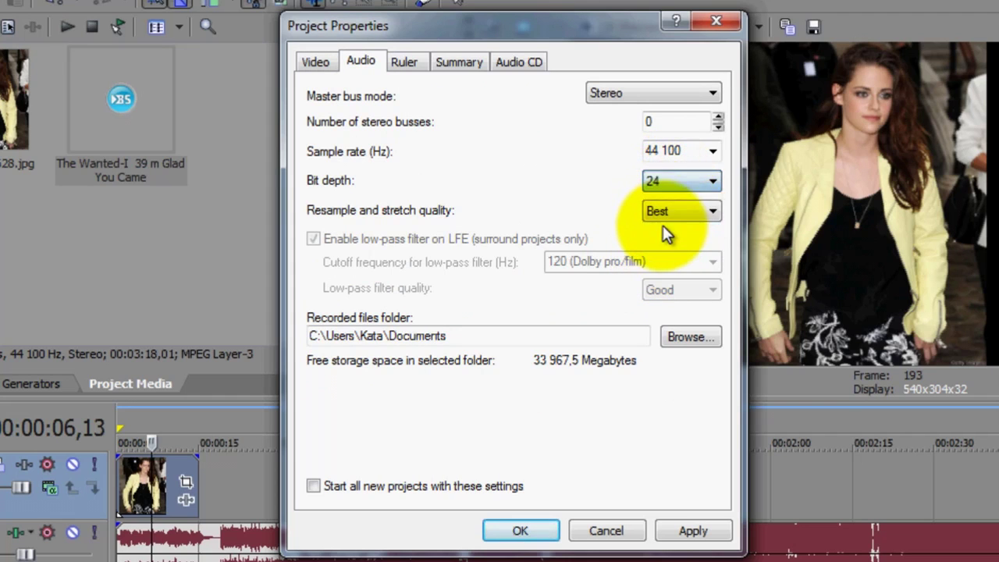
# Review the Ruler, Summary and Audio CD settings, then apply the project properties.
pyautogui.click(418, 63)
pyautogui.click(459, 60)
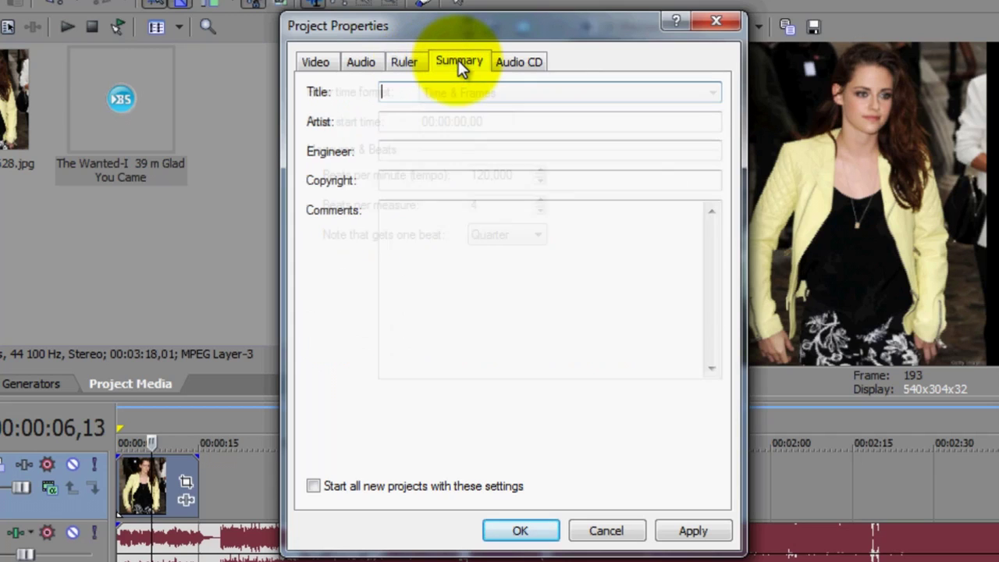
pyautogui.click(513, 63)
pyautogui.click(312, 62)
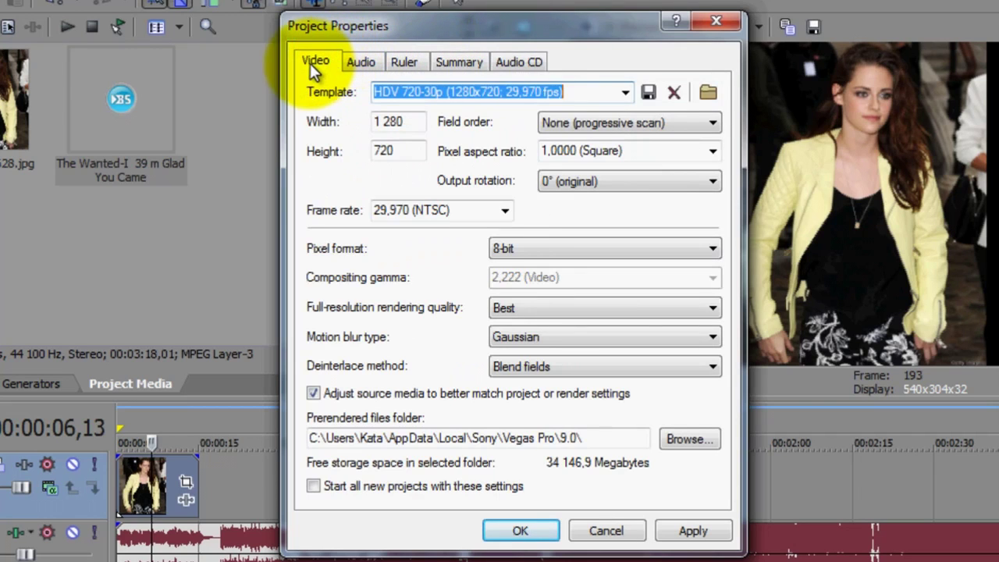
pyautogui.click(603, 442)
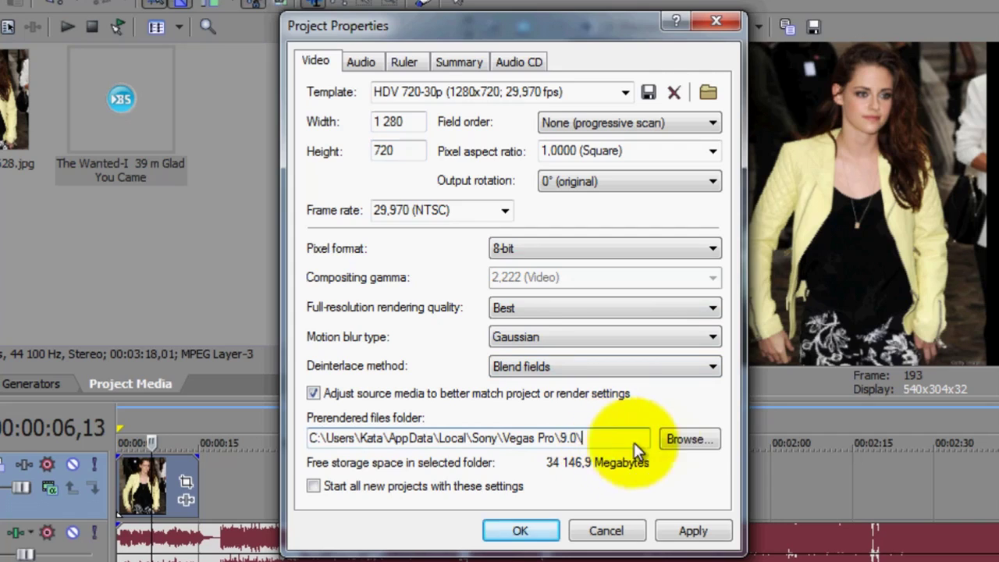
pyautogui.click(691, 532)
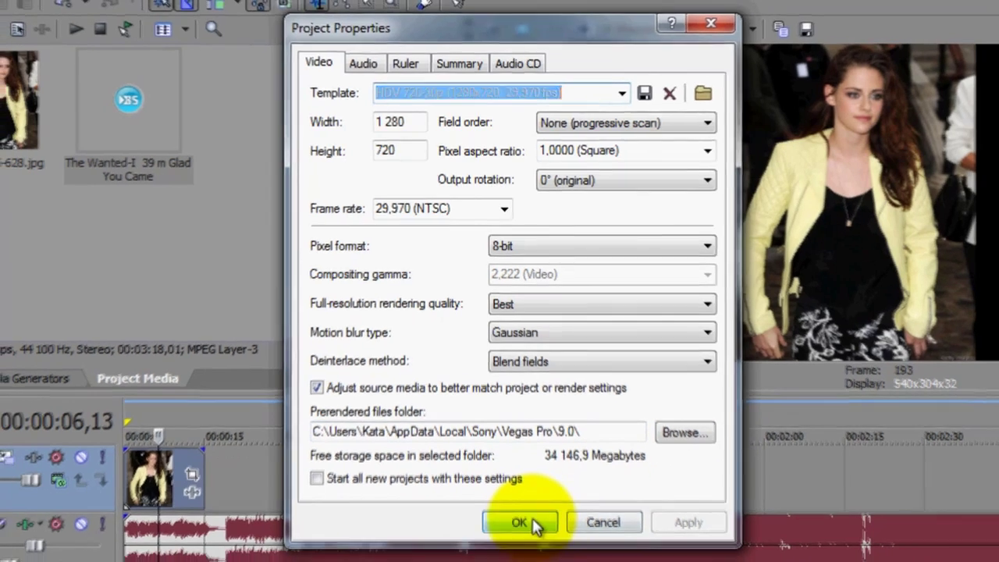
pyautogui.click(520, 531)
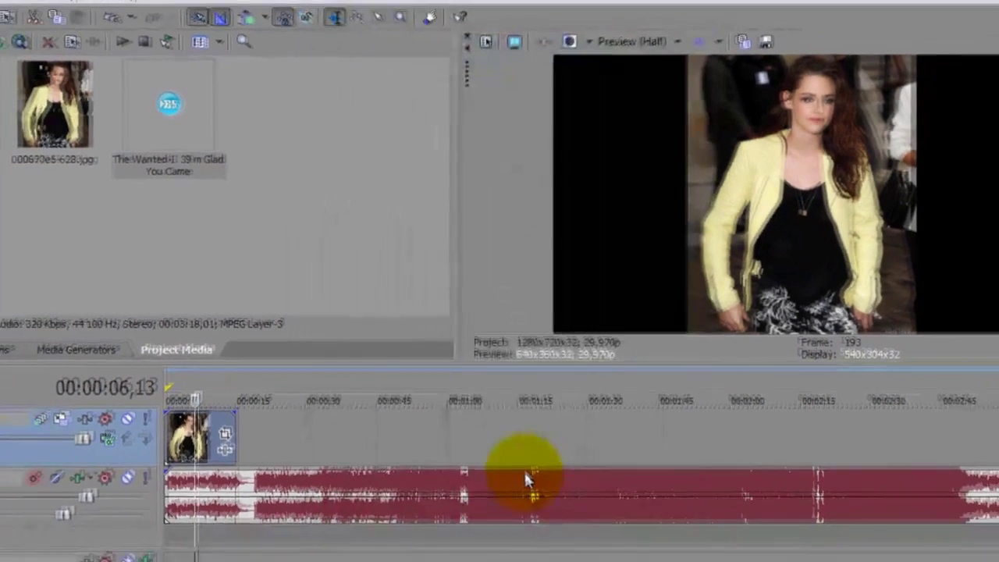